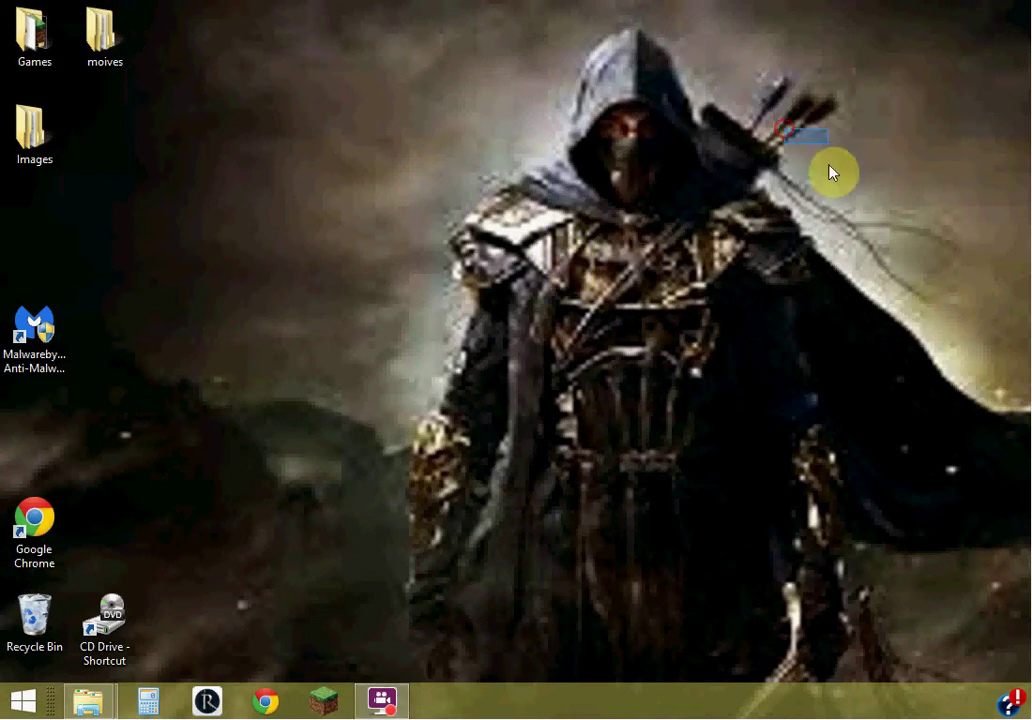
Close the open Downloads and Anermation folder windows.
{"action": "left_click_drag", "start_coordinate": [697, 81], "coordinate": [698, 120]}
{"action": "left_click", "coordinate": [79, 713]}
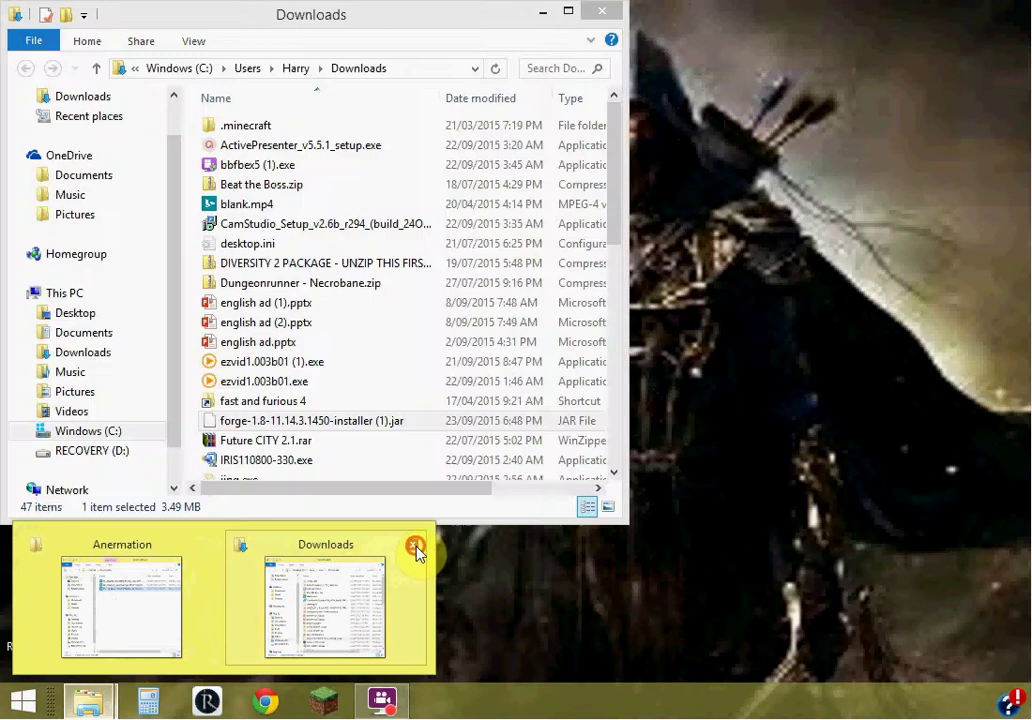
{"action": "left_click", "coordinate": [410, 545]}
{"action": "left_click", "coordinate": [207, 544]}
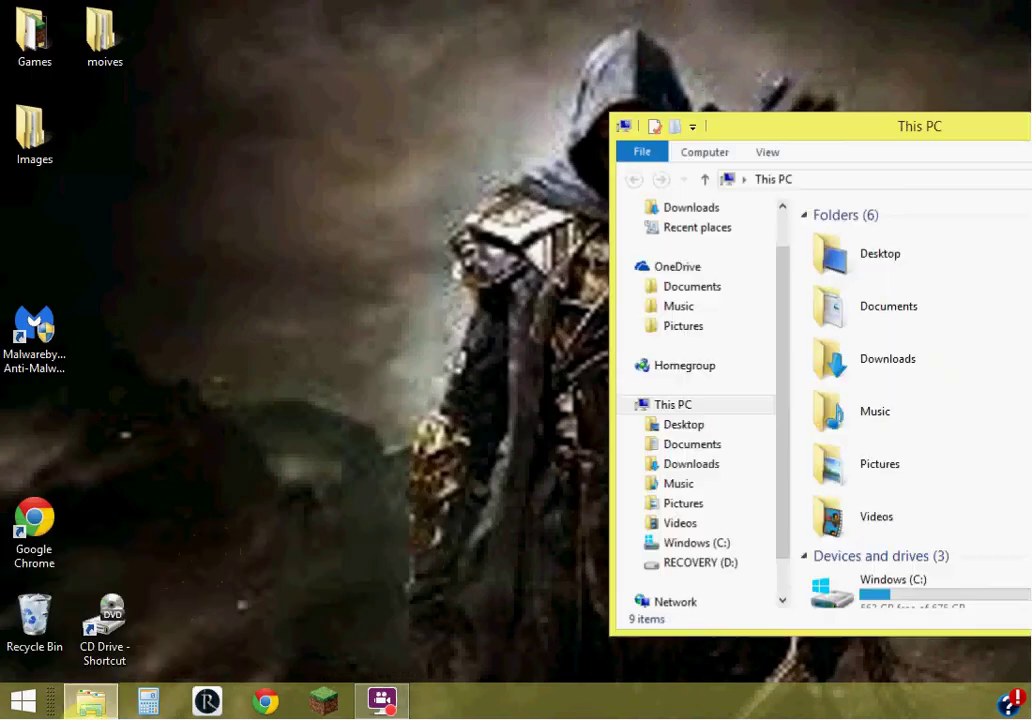
Open the Program Files (x86) folder on the Windows (C:) drive from This PC.
{"action": "left_click_drag", "start_coordinate": [876, 135], "coordinate": [382, 92]}
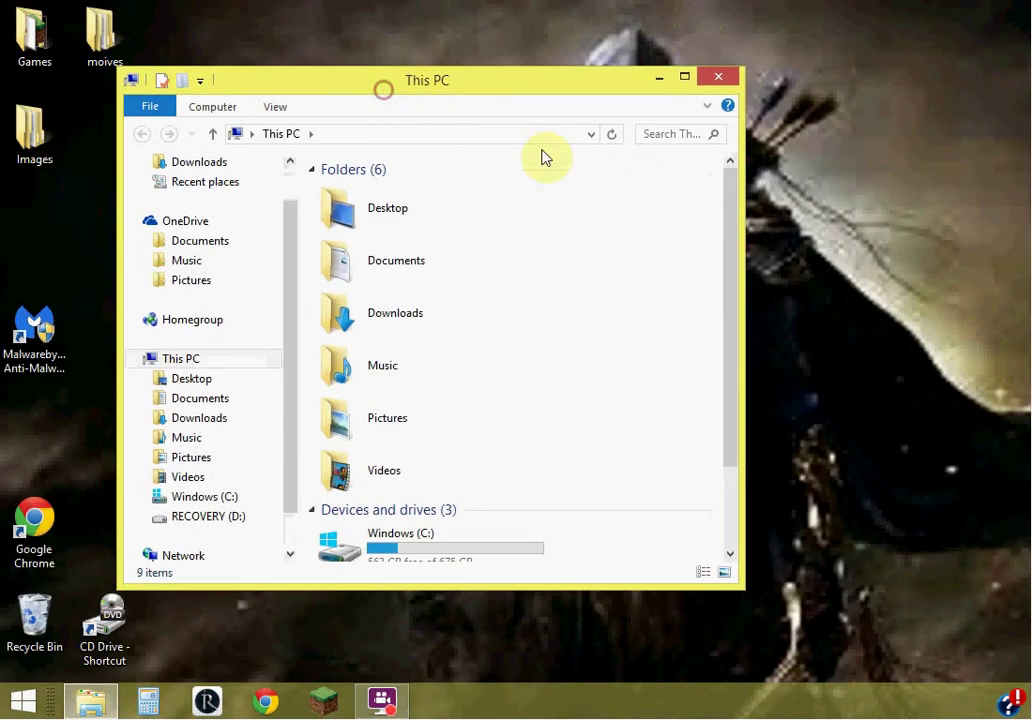
{"action": "left_click_drag", "start_coordinate": [733, 403], "coordinate": [719, 488]}
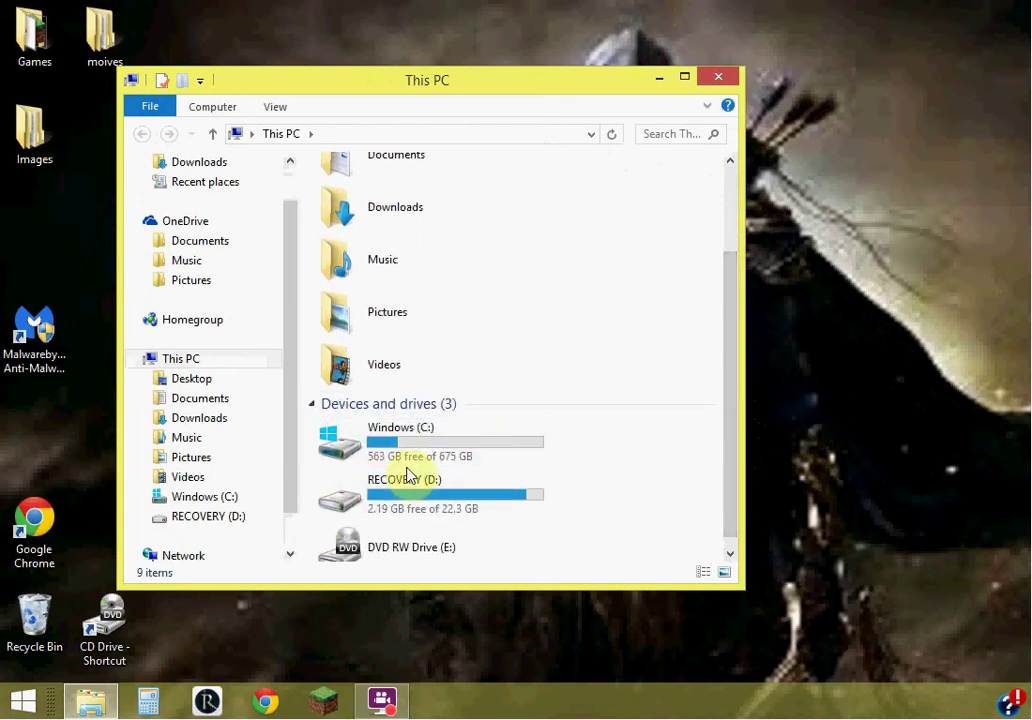
{"action": "double_click", "coordinate": [386, 446]}
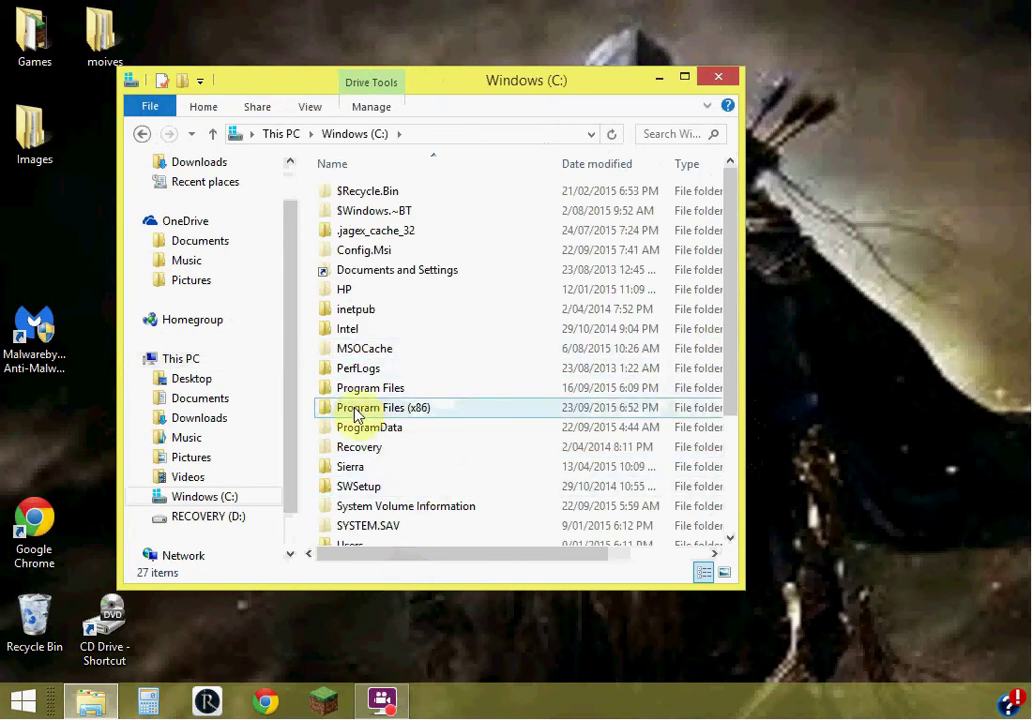
{"action": "left_click", "coordinate": [418, 418]}
{"action": "double_click", "coordinate": [418, 418]}
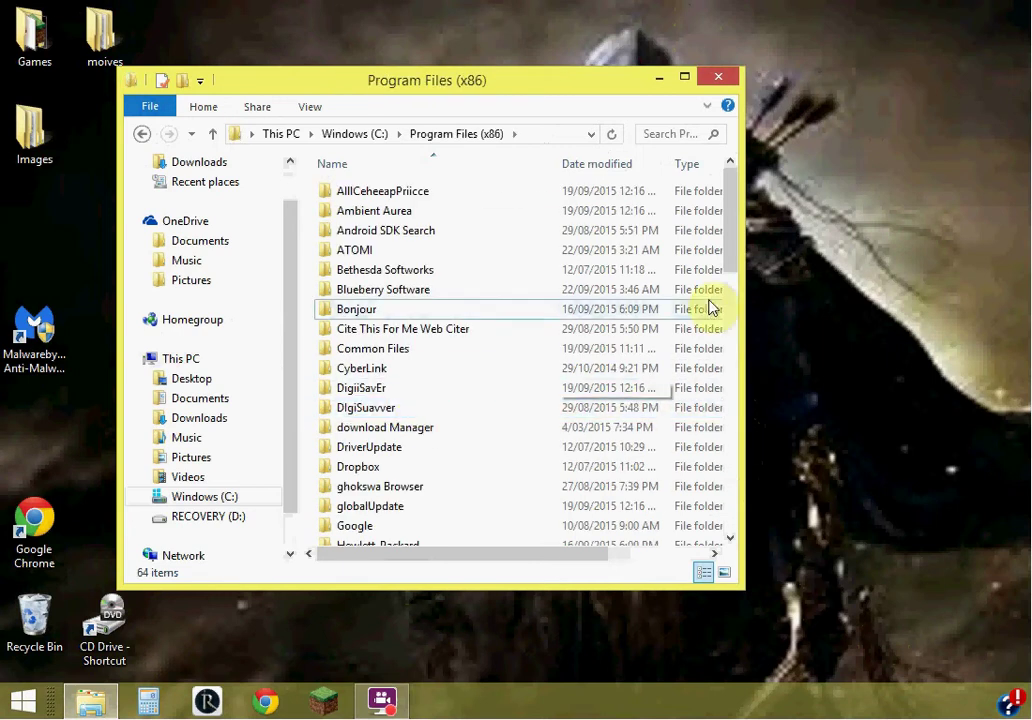
Open the Steam folder inside Program Files (x86).
{"action": "left_click_drag", "start_coordinate": [733, 260], "coordinate": [740, 442]}
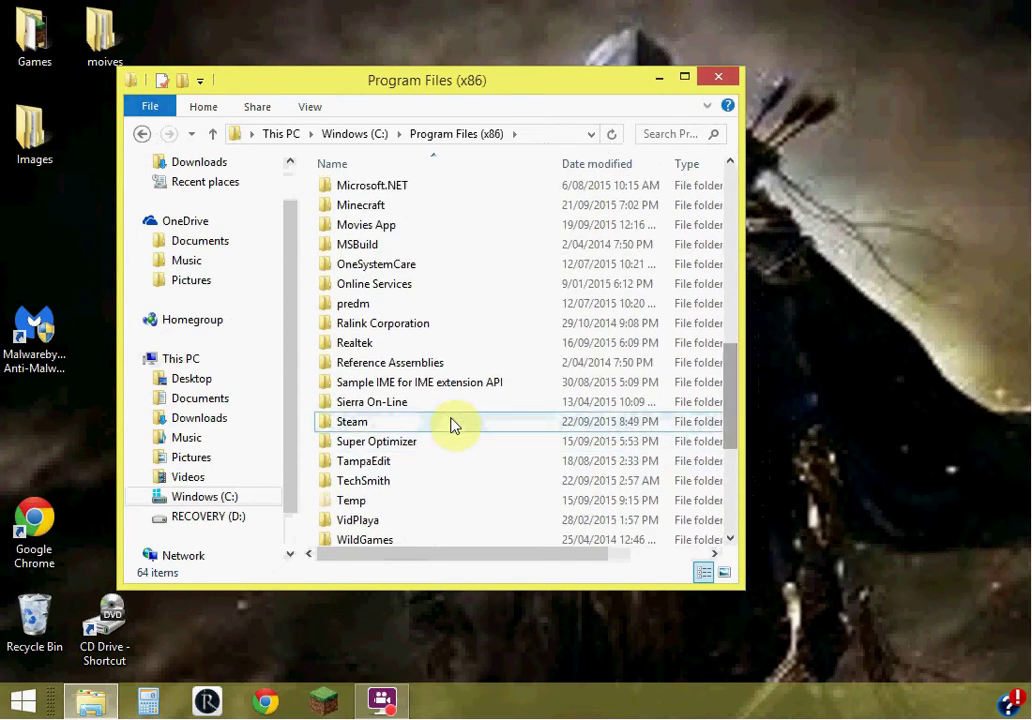
{"action": "double_click", "coordinate": [447, 424]}
{"action": "left_click", "coordinate": [445, 426]}
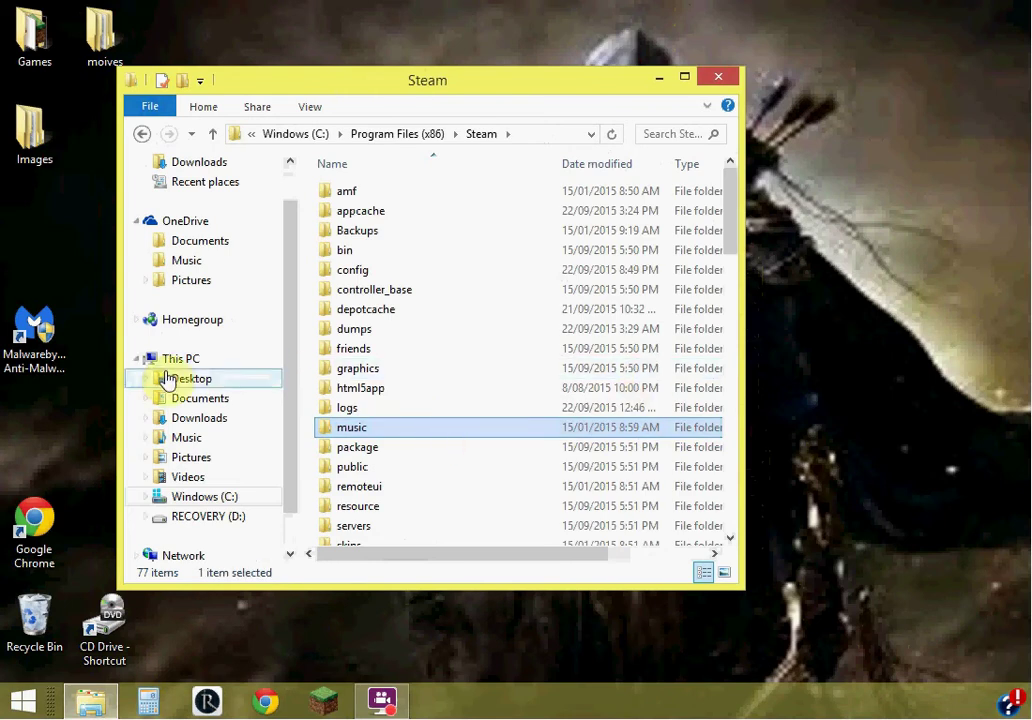
{"action": "left_click", "coordinate": [304, 240]}
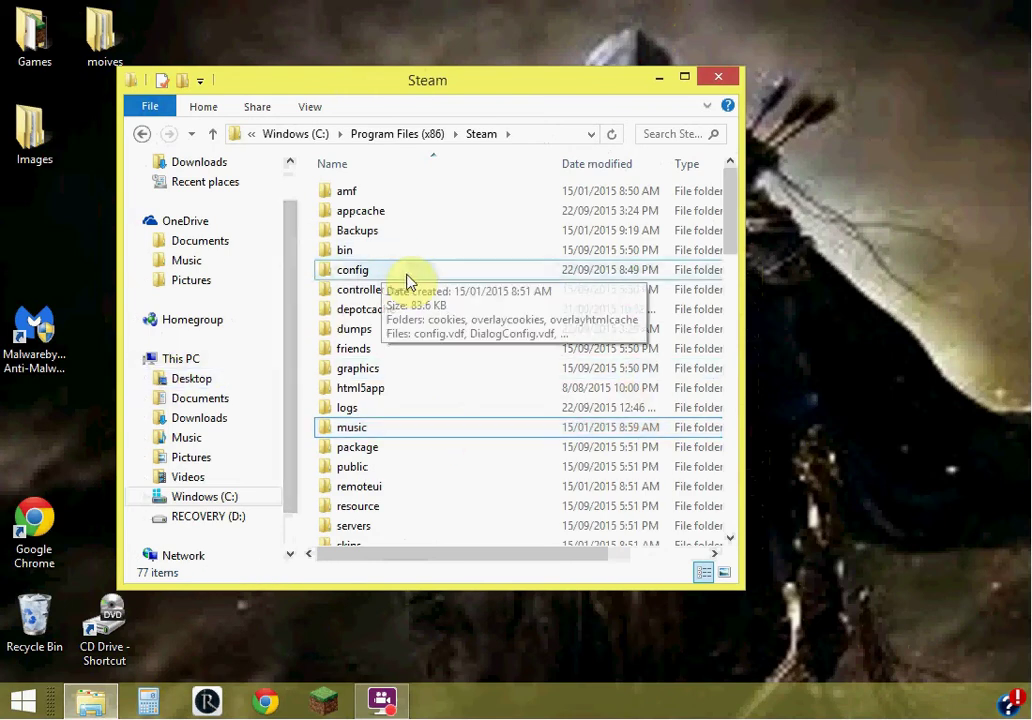
Open the Starbound game folder inside Steam's steamapps\common directory.
{"action": "left_click_drag", "start_coordinate": [730, 244], "coordinate": [733, 299]}
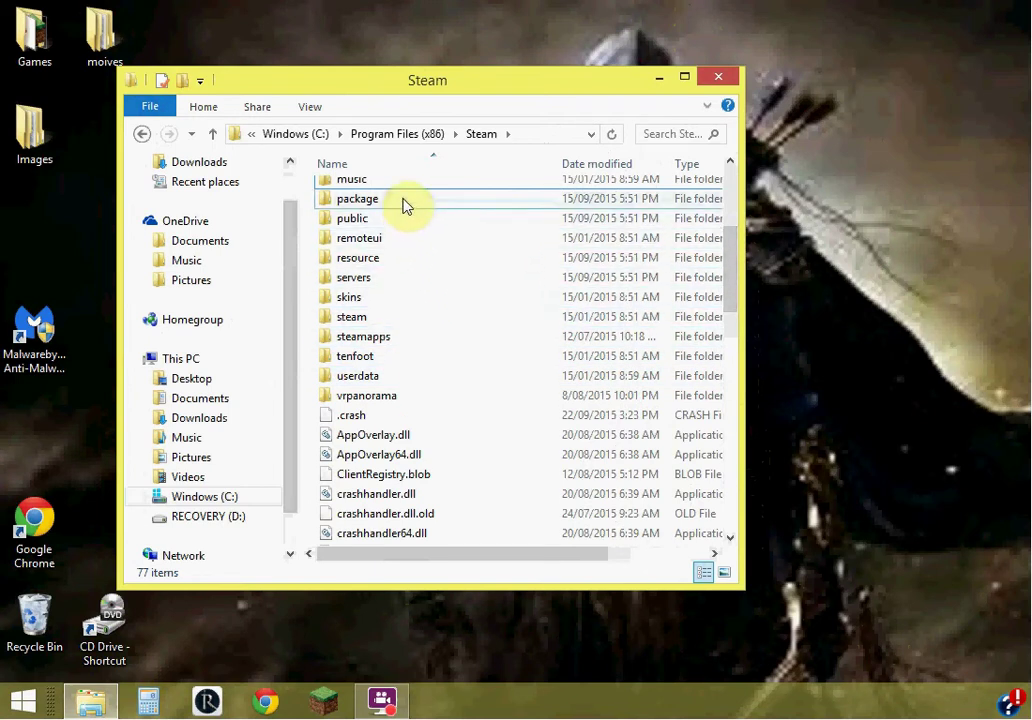
{"action": "double_click", "coordinate": [431, 339]}
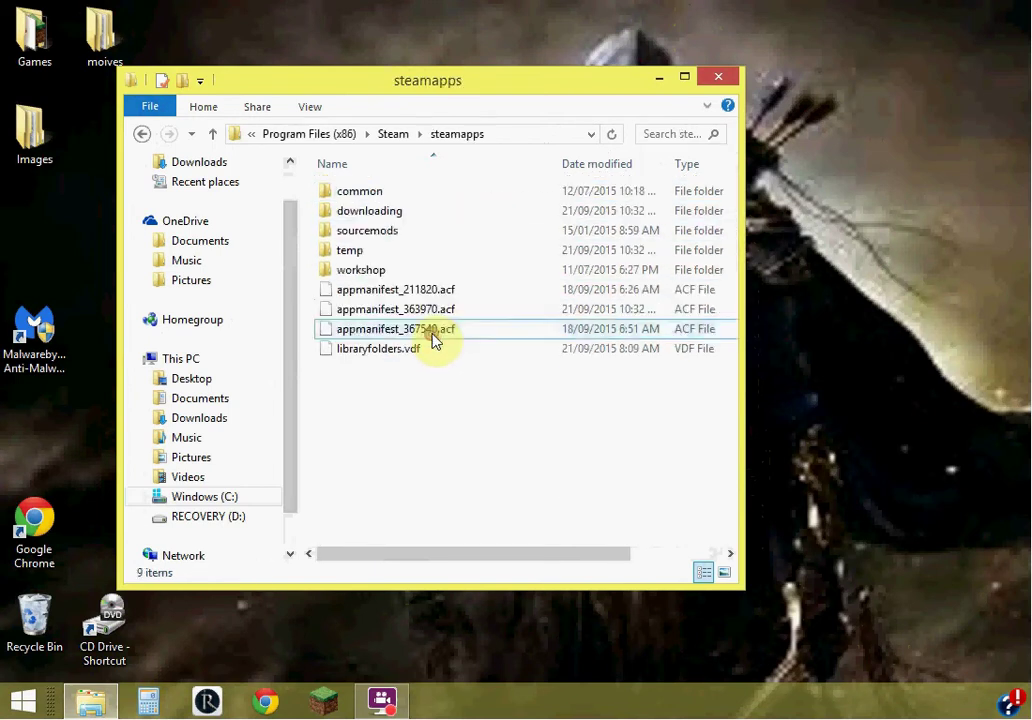
{"action": "left_click", "coordinate": [394, 192]}
{"action": "double_click", "coordinate": [394, 192]}
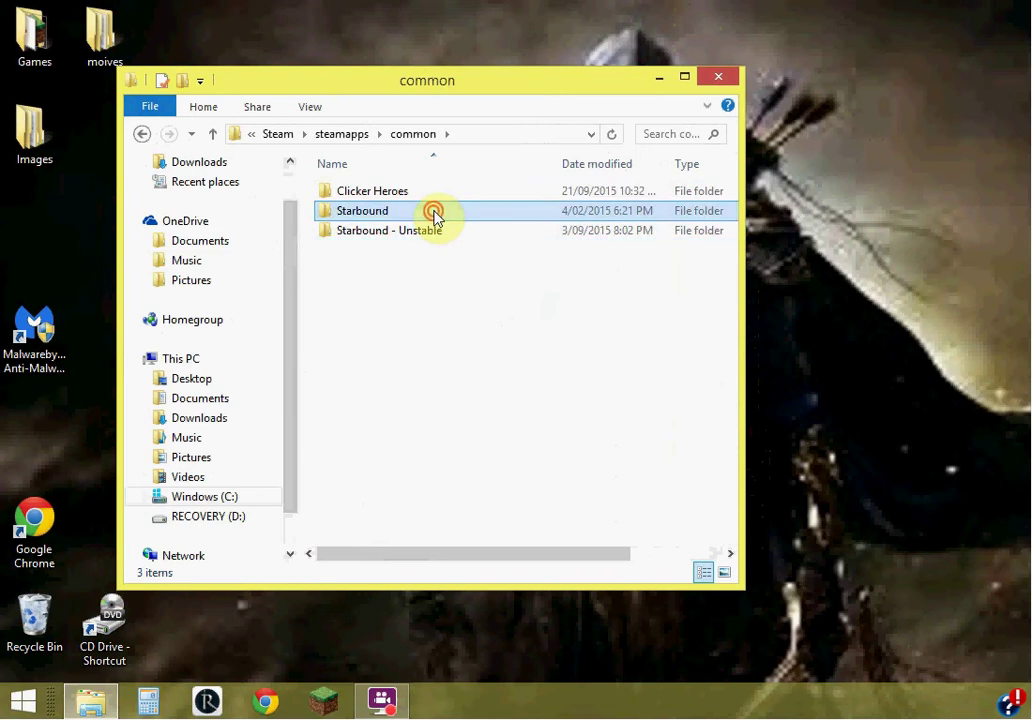
{"action": "double_click", "coordinate": [435, 214]}
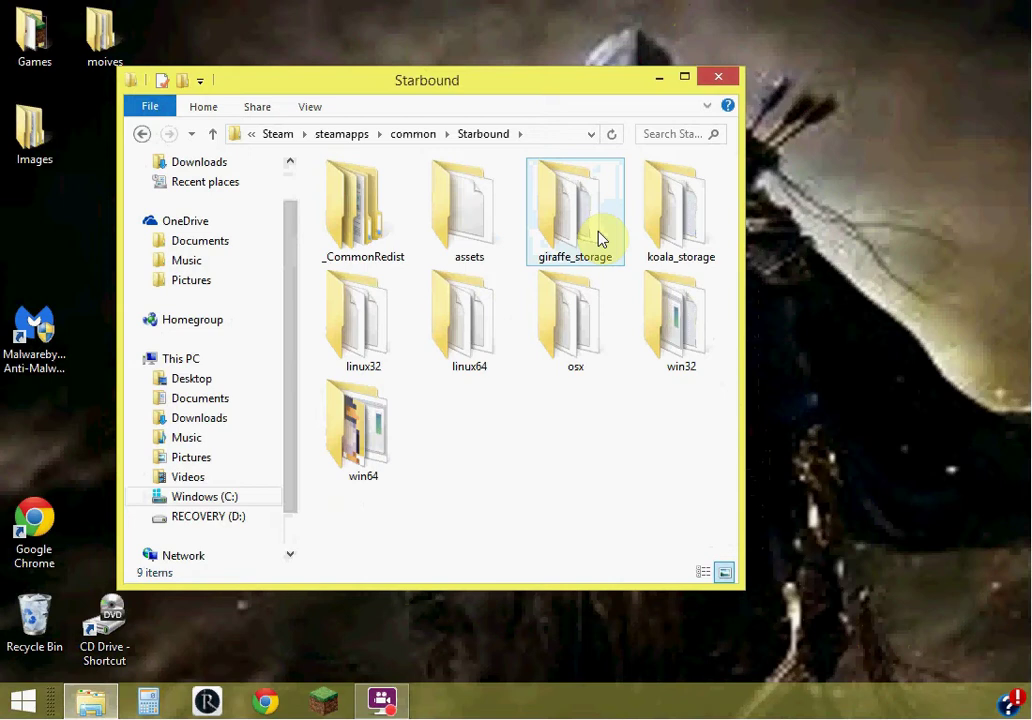
Look inside Starbound's giraffe_storage folder, return, and view the contents of the mod folder within koala_storage.
{"action": "mouse_move", "coordinate": [600, 238]}
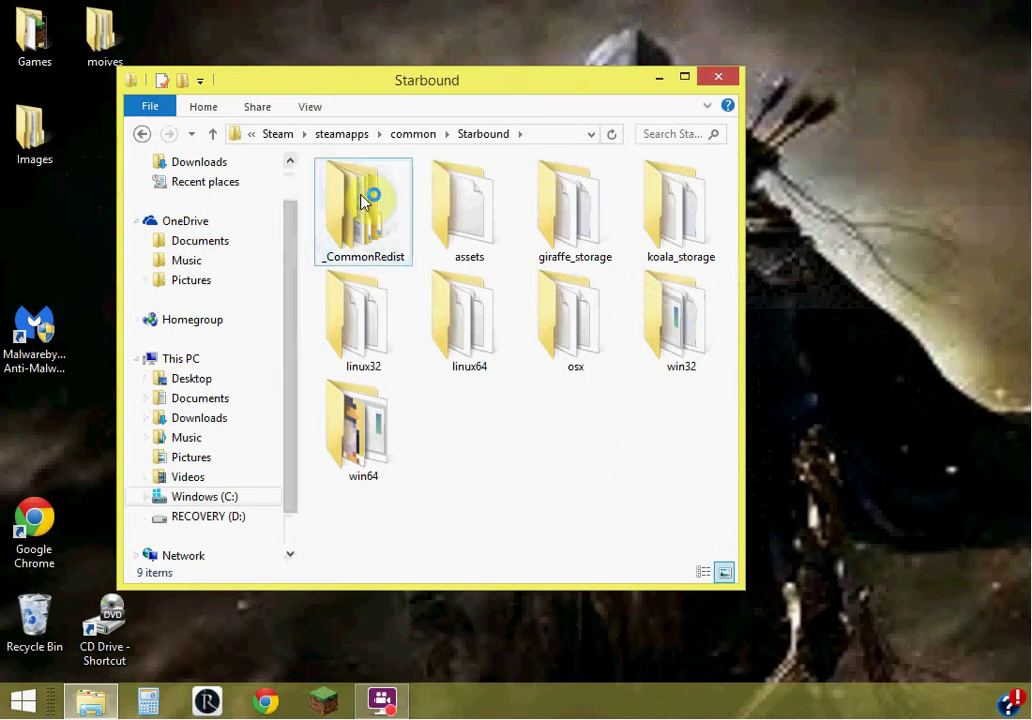
{"action": "double_click", "coordinate": [585, 247]}
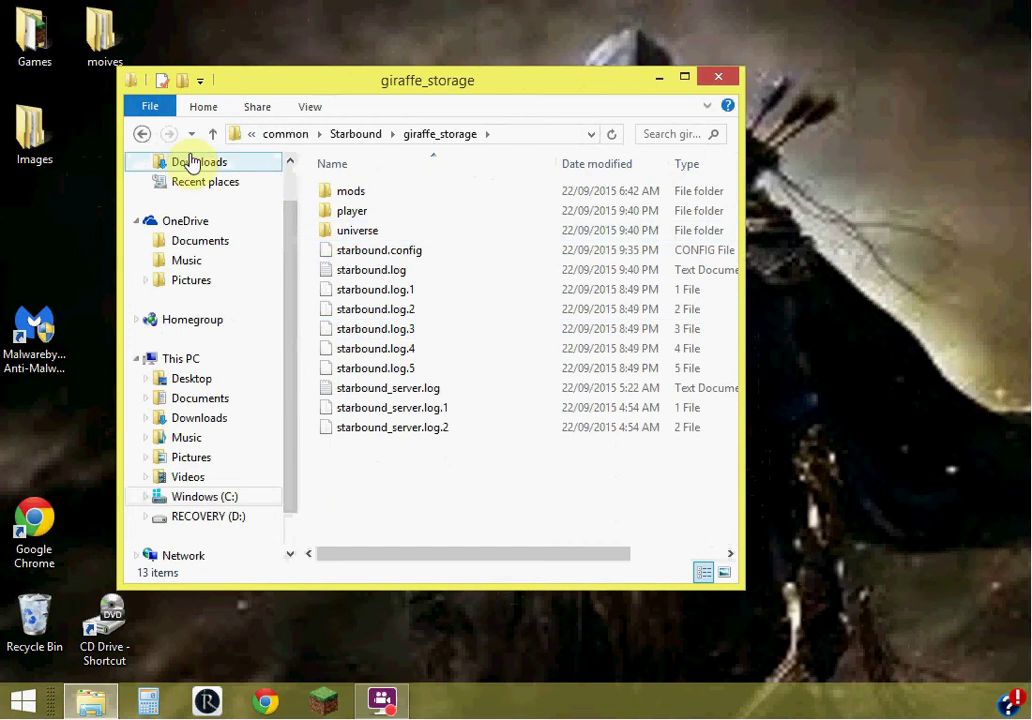
{"action": "left_click", "coordinate": [142, 134]}
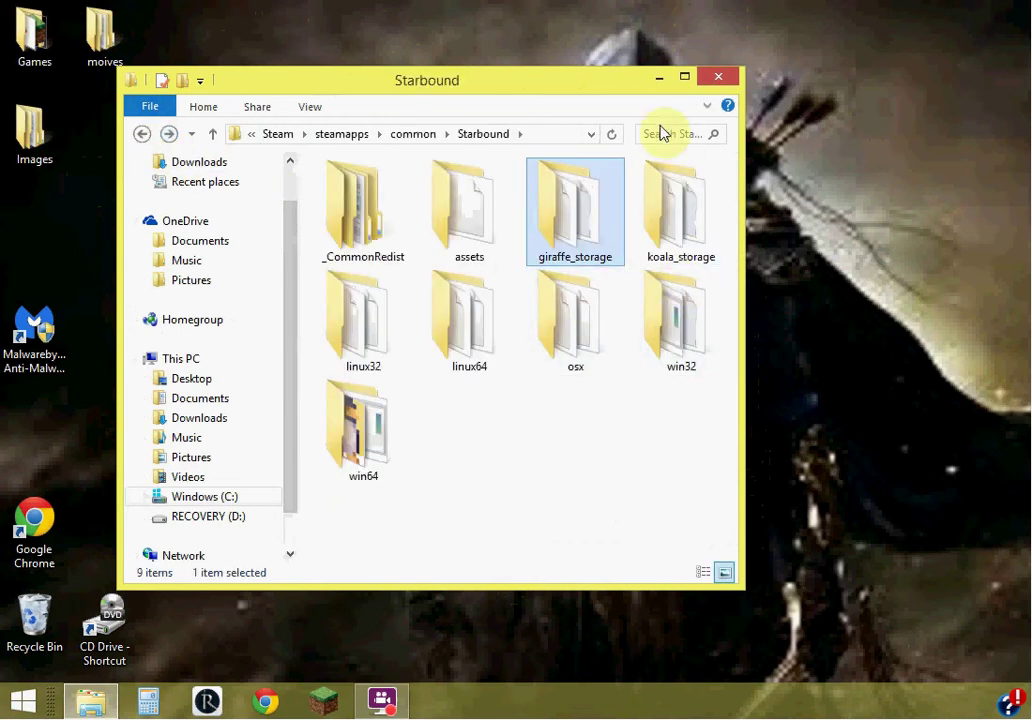
{"action": "double_click", "coordinate": [693, 189]}
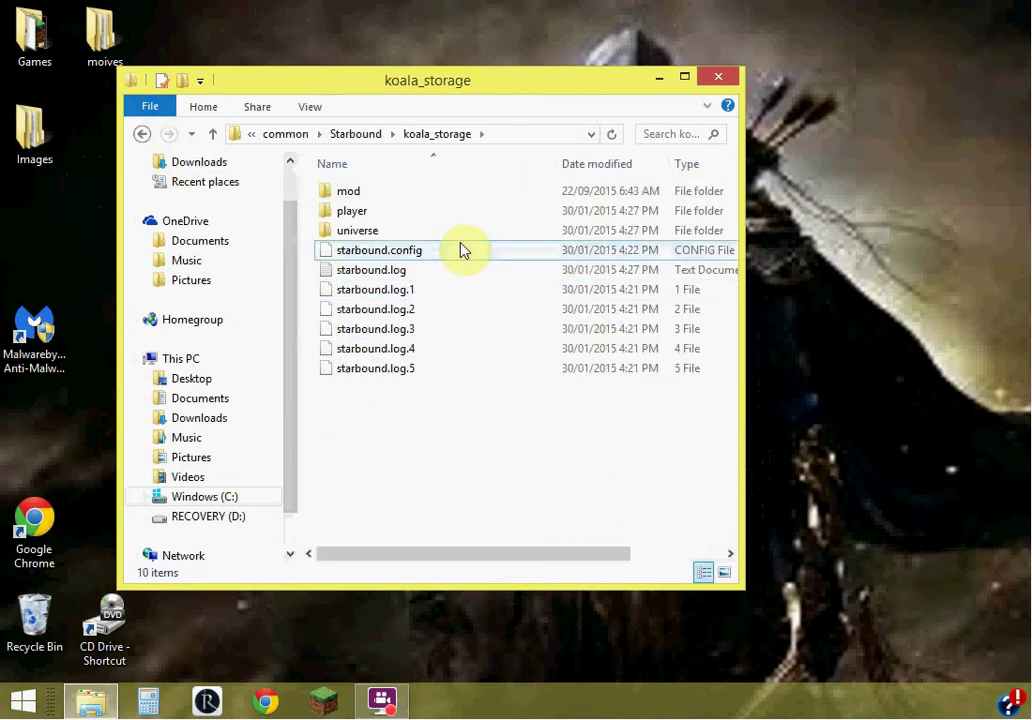
{"action": "double_click", "coordinate": [425, 193]}
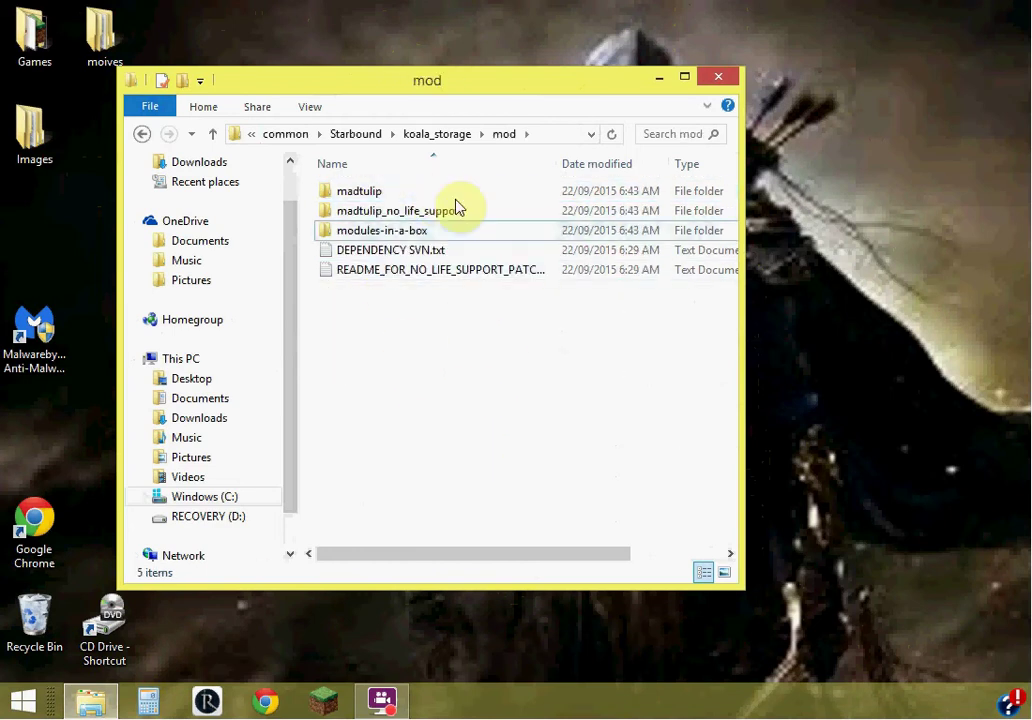
{"action": "left_click_drag", "start_coordinate": [373, 410], "coordinate": [601, 322]}
{"action": "mouse_move", "coordinate": [529, 502]}
{"action": "left_mouse_down"}
{"action": "mouse_move", "coordinate": [577, 333]}
{"action": "mouse_move", "coordinate": [570, 338]}
{"action": "left_mouse_up"}
{"action": "mouse_move", "coordinate": [473, 436]}
{"action": "left_mouse_down"}
{"action": "mouse_move", "coordinate": [587, 362]}
{"action": "mouse_move", "coordinate": [595, 385]}
{"action": "left_mouse_up"}
{"action": "left_click", "coordinate": [491, 412]}
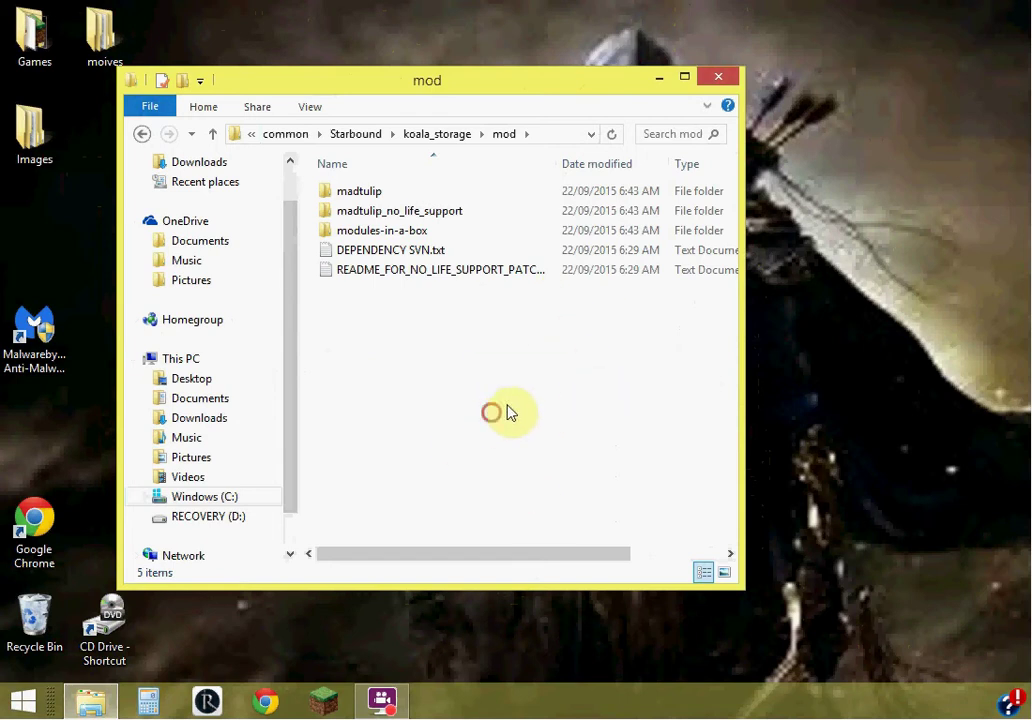
{"action": "mouse_move", "coordinate": [495, 386]}
{"action": "left_mouse_down"}
{"action": "mouse_move", "coordinate": [478, 392]}
{"action": "mouse_move", "coordinate": [496, 491]}
{"action": "mouse_move", "coordinate": [535, 475]}
{"action": "mouse_move", "coordinate": [493, 523]}
{"action": "mouse_move", "coordinate": [495, 506]}
{"action": "left_mouse_up"}
{"action": "left_click_drag", "start_coordinate": [515, 404], "coordinate": [452, 456]}
{"action": "left_click_drag", "start_coordinate": [667, 443], "coordinate": [453, 411]}
{"action": "left_click_drag", "start_coordinate": [475, 339], "coordinate": [595, 378]}
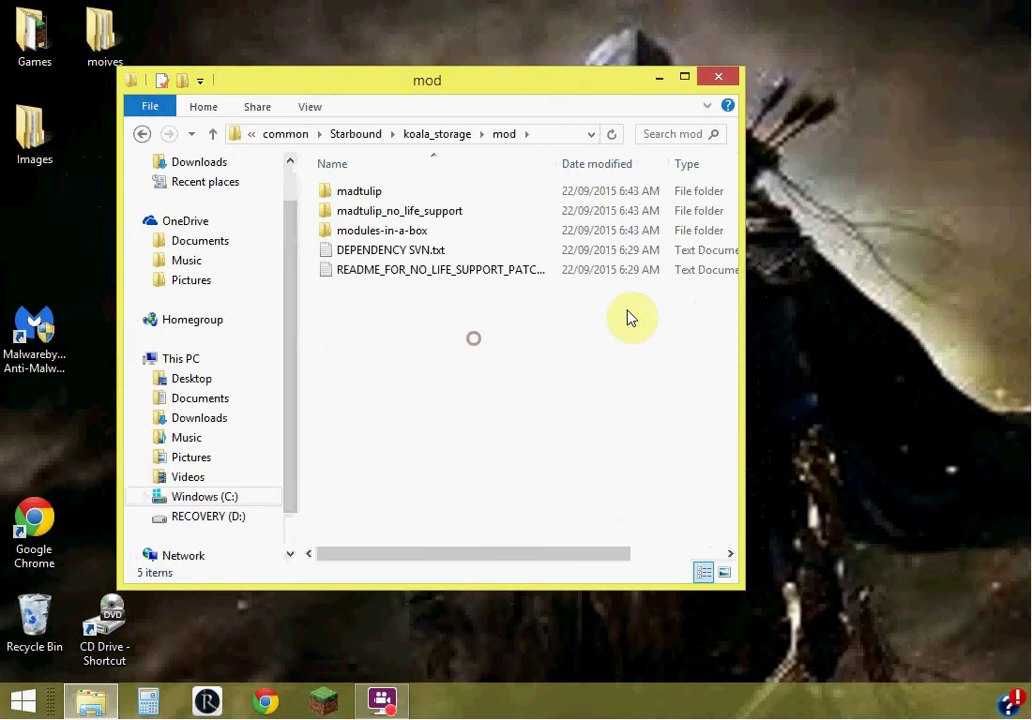
Close the mod folder window and open the Starbound launcher from the fun games folder within the desktop's Games folder.
{"action": "left_click", "coordinate": [720, 78]}
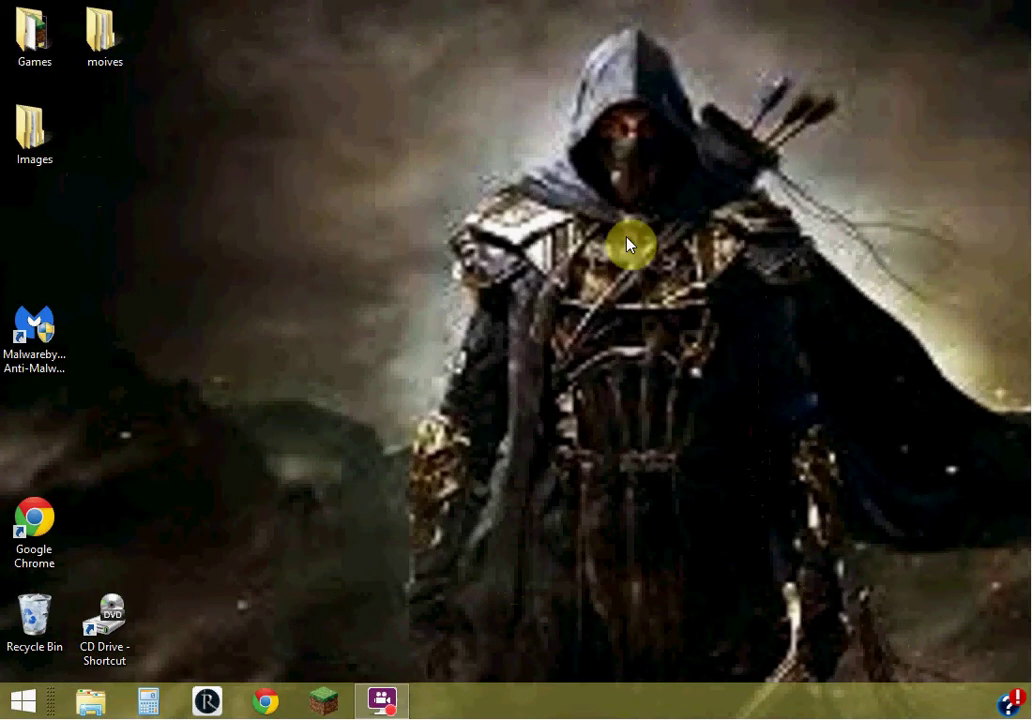
{"action": "double_click", "coordinate": [36, 48]}
{"action": "scroll", "coordinate": [426, 386], "scroll_direction": "down", "scroll_amount": 1}
{"action": "scroll", "coordinate": [430, 410], "scroll_direction": "down", "scroll_amount": 2}
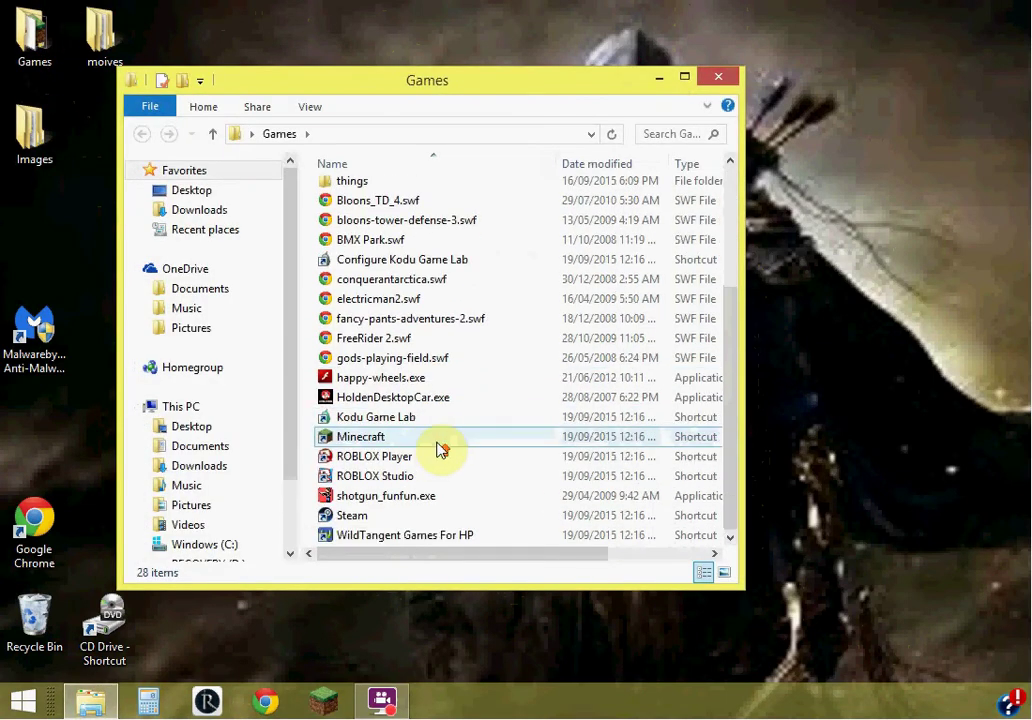
{"action": "scroll", "coordinate": [422, 198], "scroll_direction": "up", "scroll_amount": 3}
{"action": "double_click", "coordinate": [420, 192]}
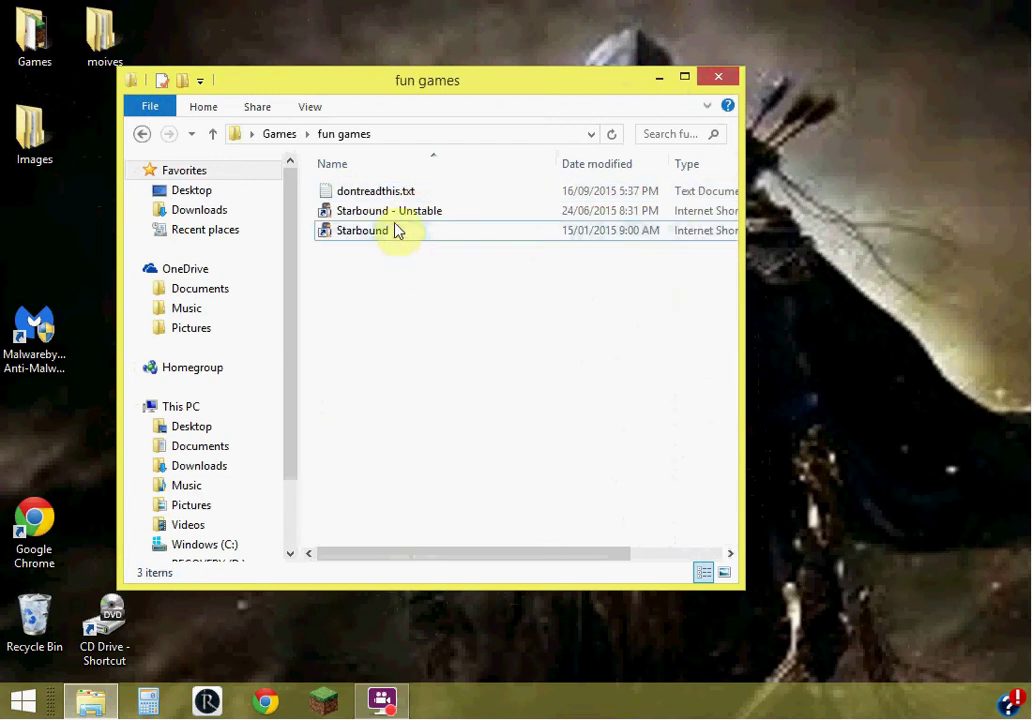
{"action": "left_click", "coordinate": [396, 230]}
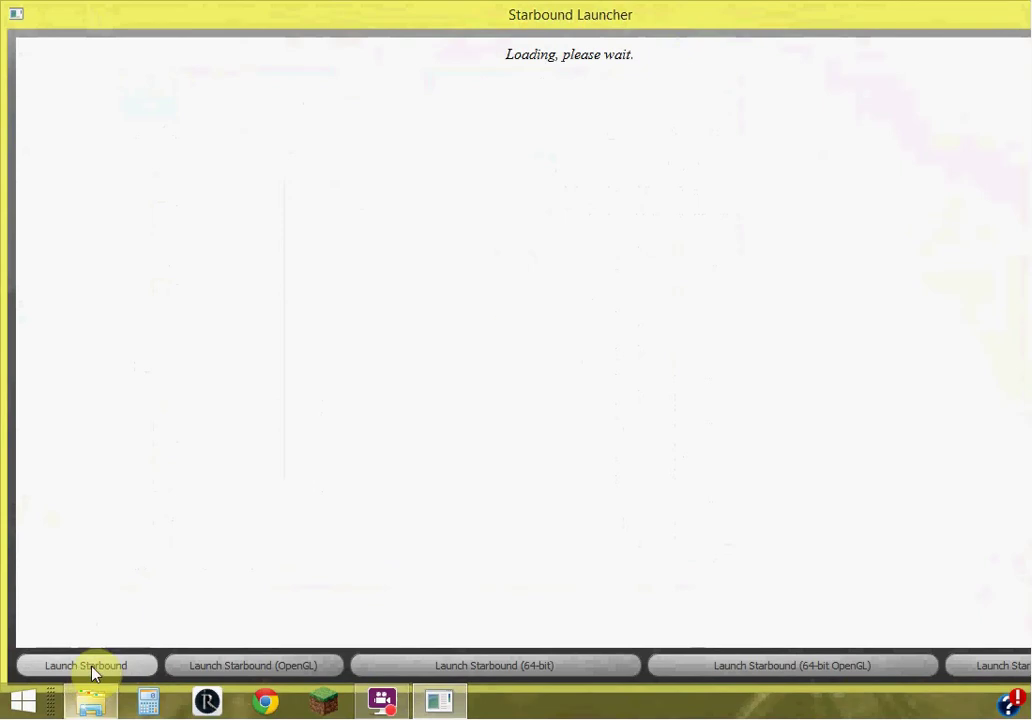
Launch the standard version of Starbound and fit its game window to the upper-left area of the desktop.
{"action": "left_click", "coordinate": [97, 664]}
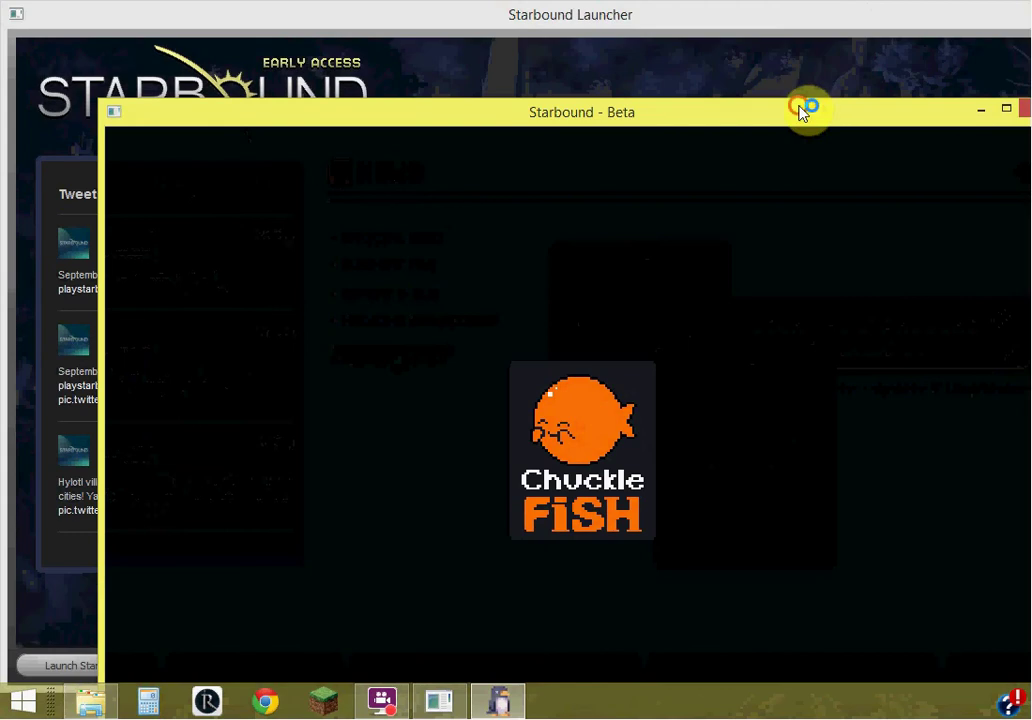
{"action": "left_click_drag", "start_coordinate": [804, 106], "coordinate": [762, 2]}
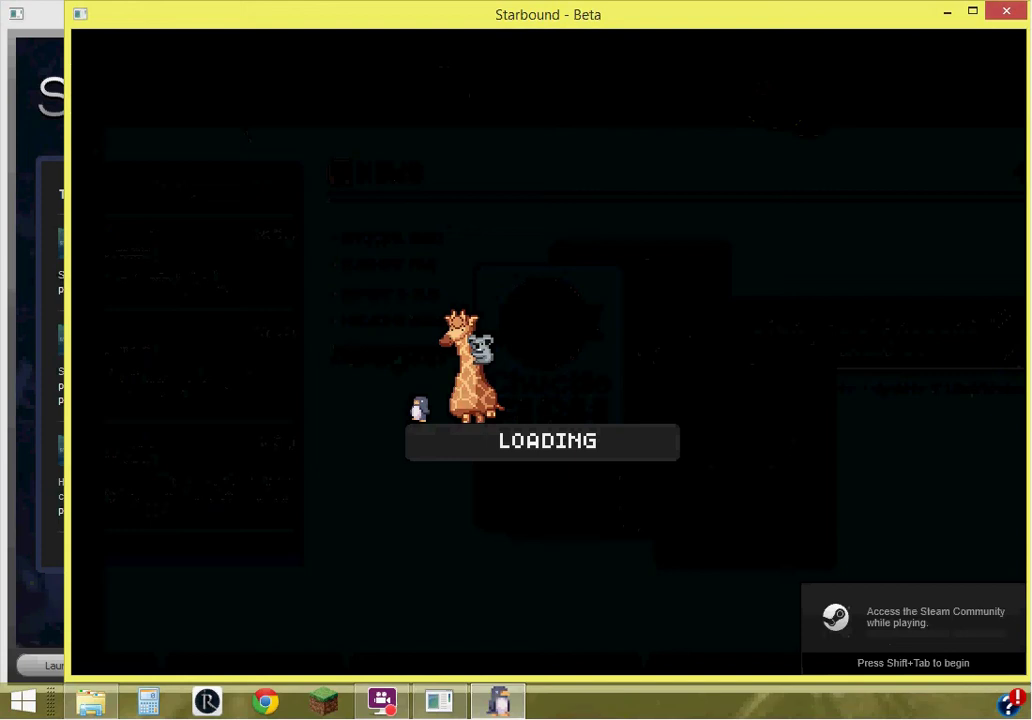
{"action": "left_click_drag", "start_coordinate": [65, 386], "coordinate": [2, 380]}
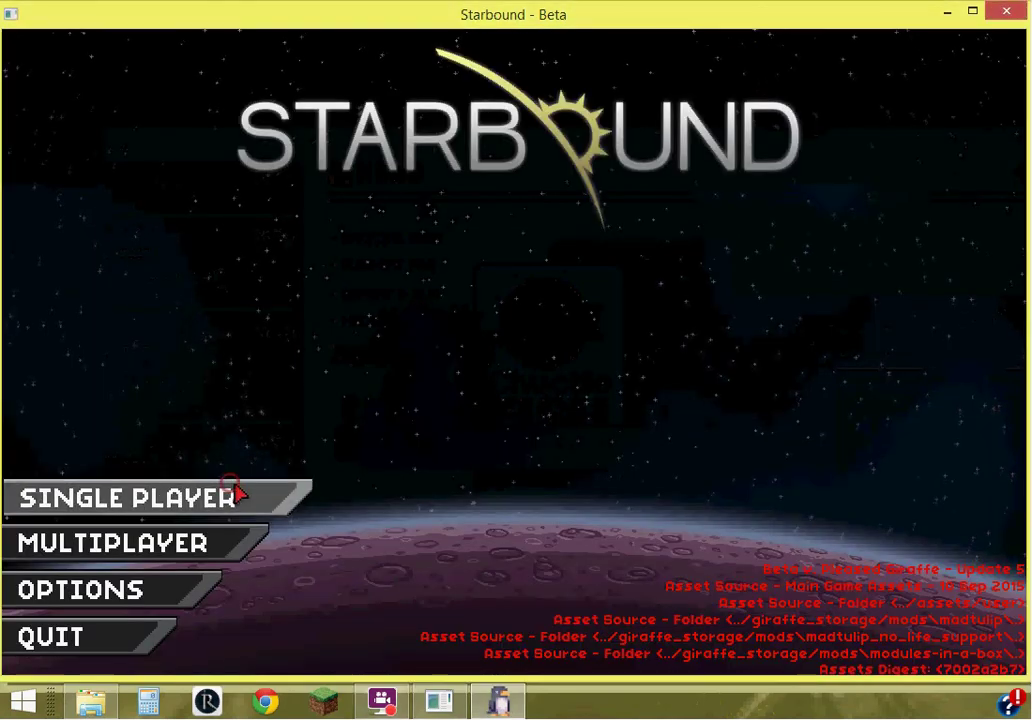
Create a Novakid character in Casual mode for single player and start the game with it.
{"action": "left_click", "coordinate": [238, 494]}
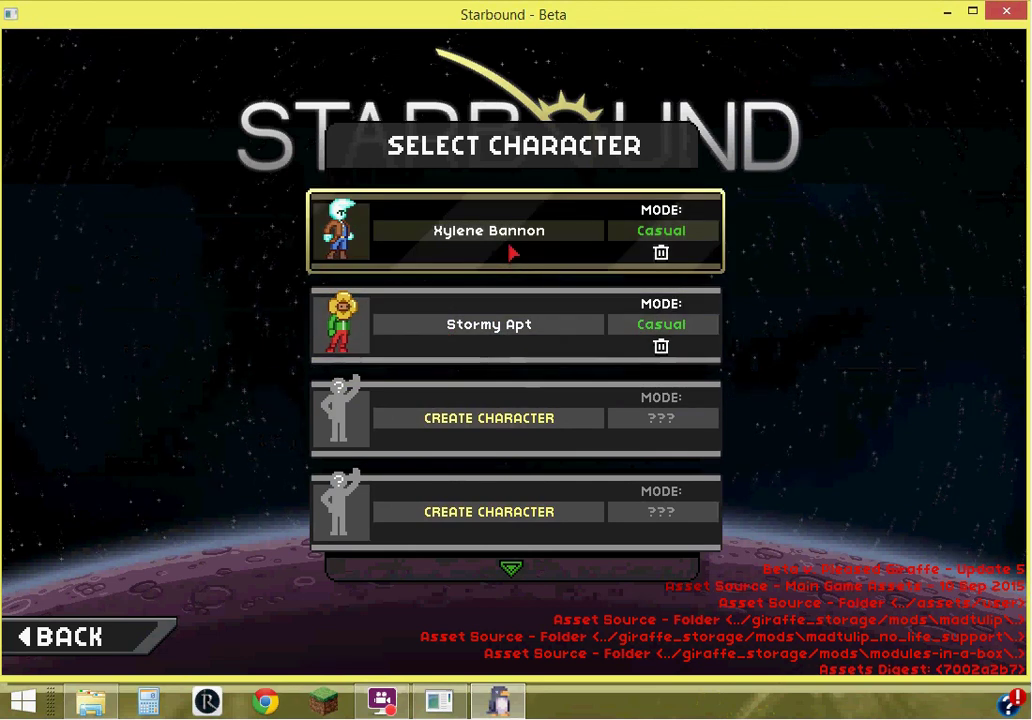
{"action": "left_click", "coordinate": [502, 414]}
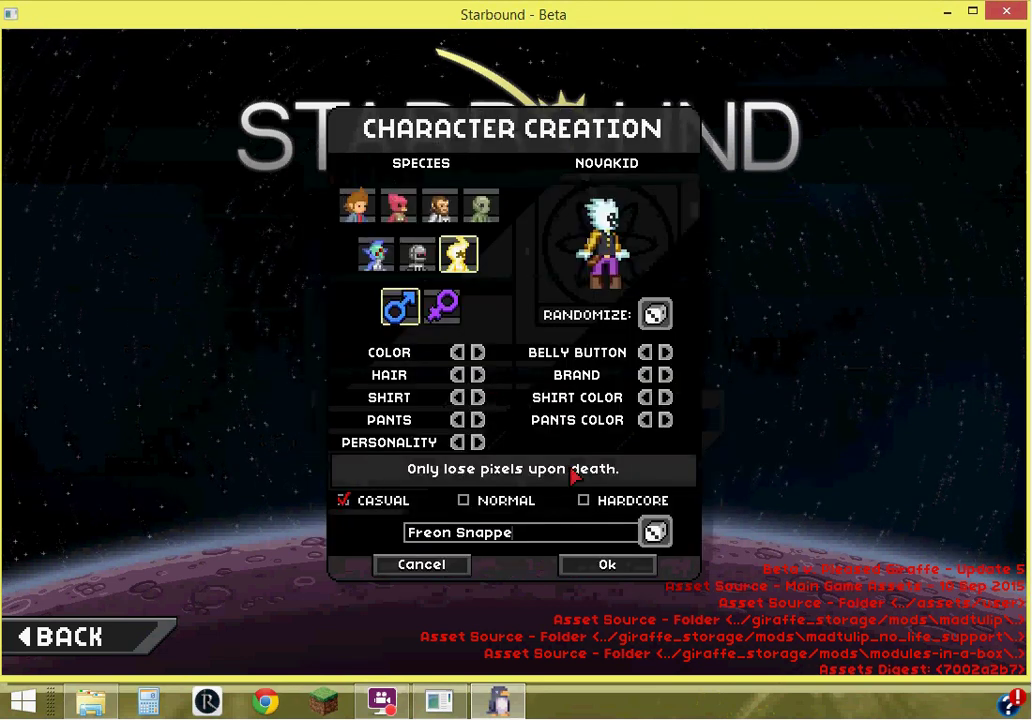
{"action": "left_click", "coordinate": [606, 564]}
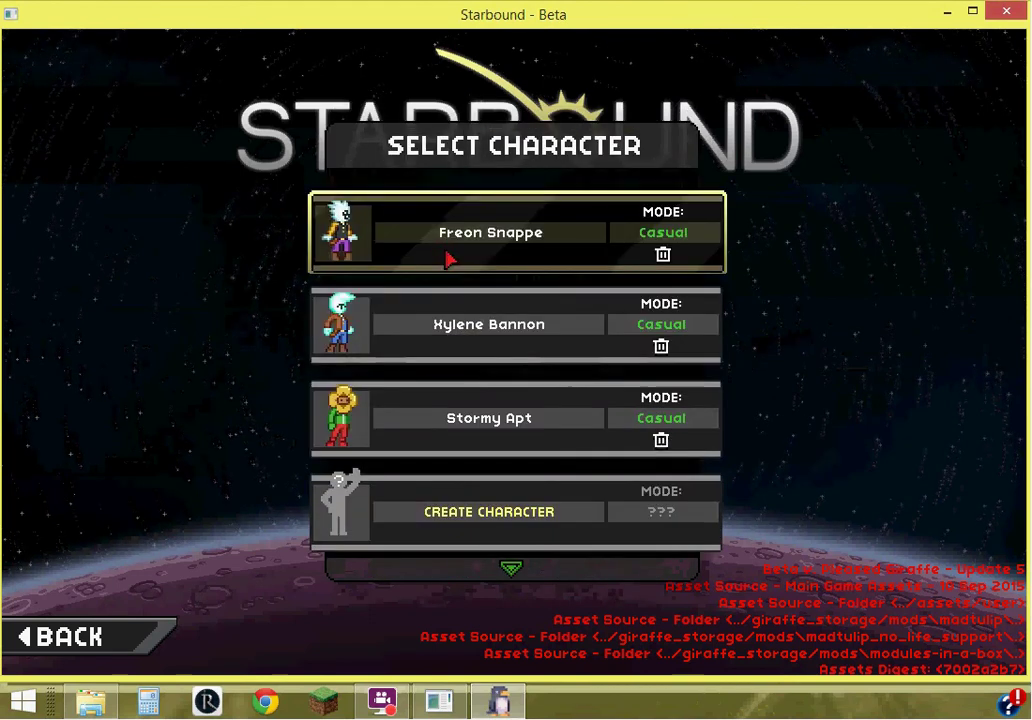
{"action": "left_click", "coordinate": [449, 259]}
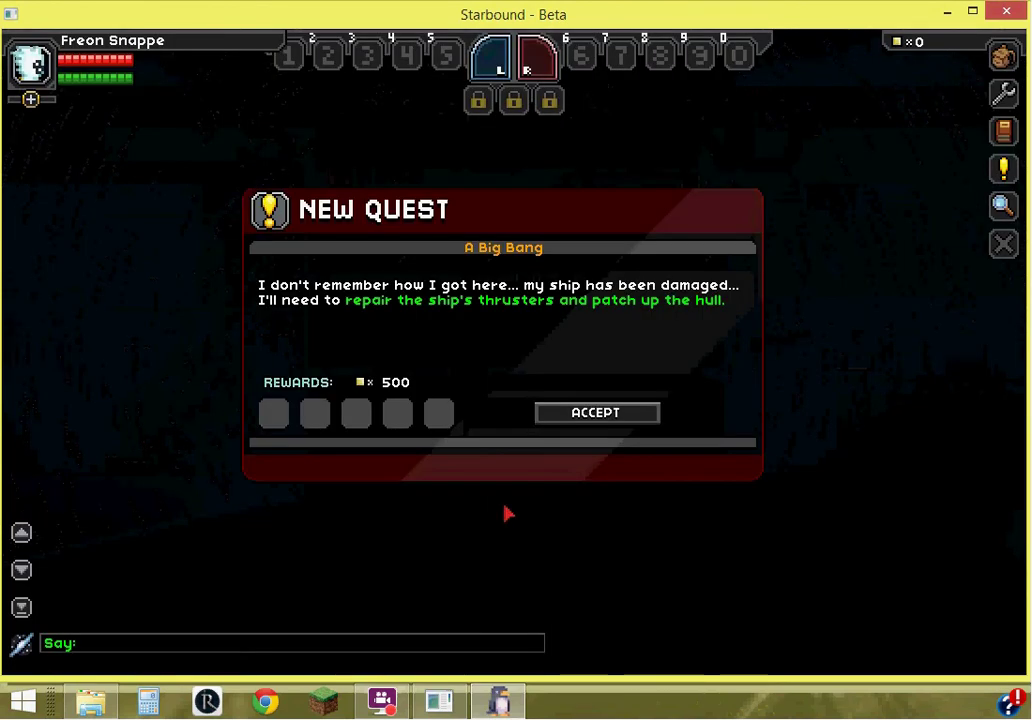
Accept the quest A Big Bang and walk the character through the ship to the cockpit.
{"action": "left_click", "coordinate": [605, 422]}
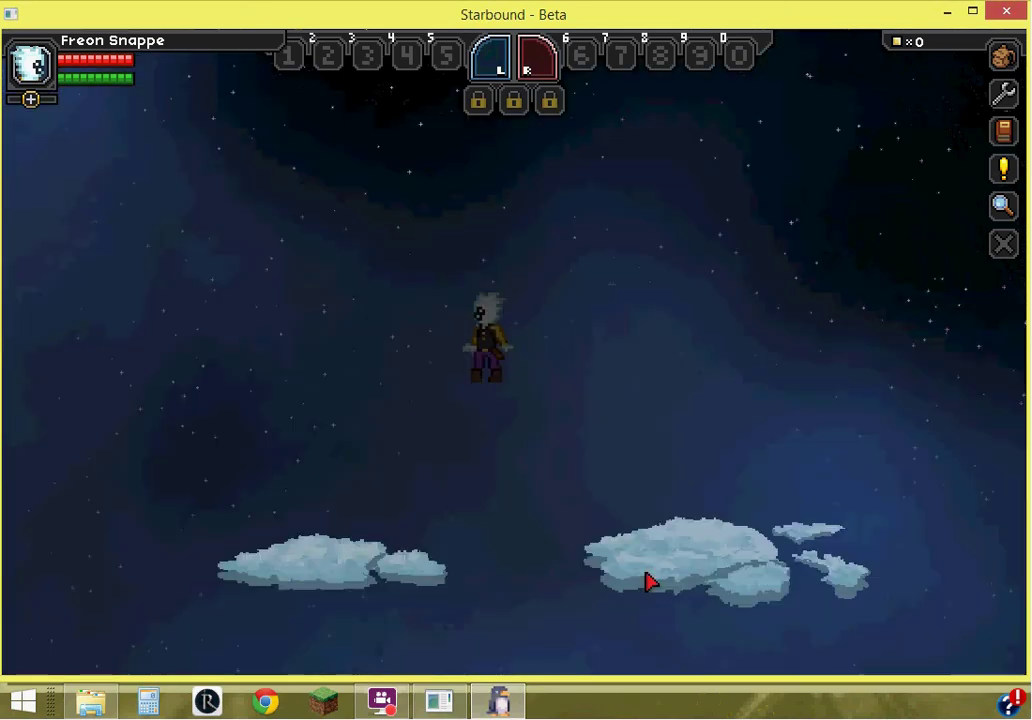
{"action": "key", "text": "d"}
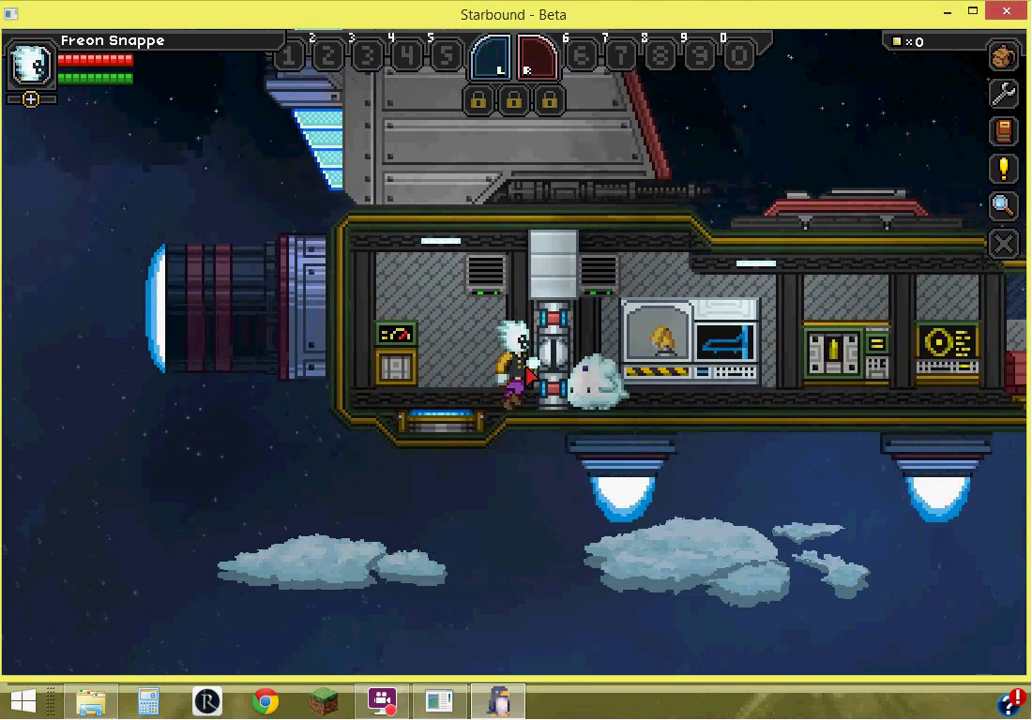
{"action": "key", "text": "d"}
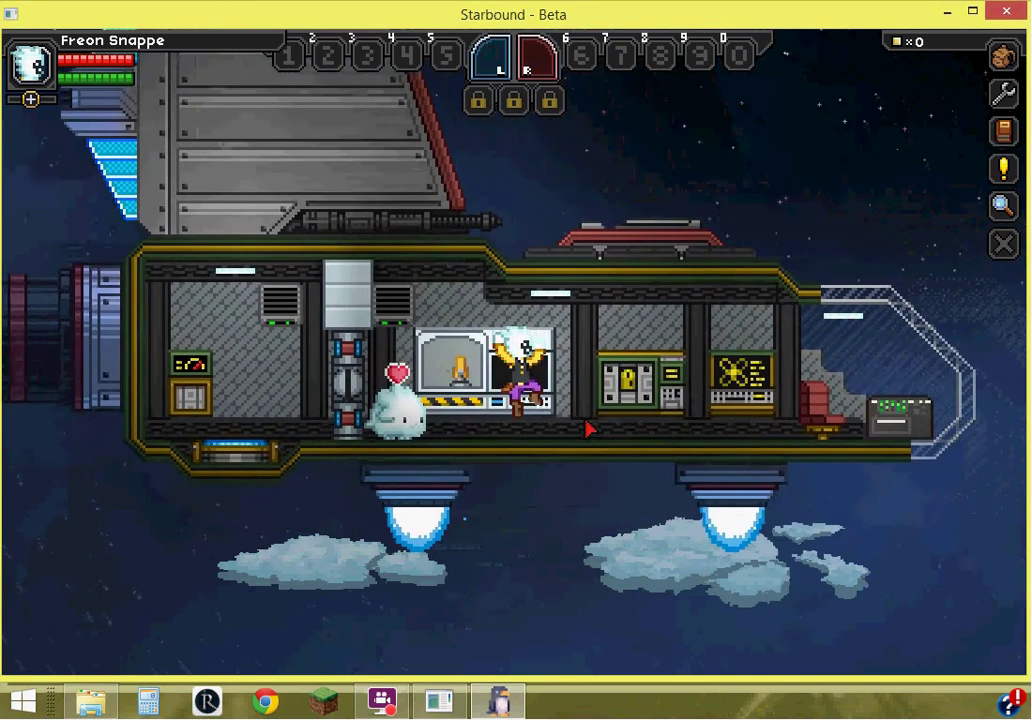
{"action": "key", "text": "d"}
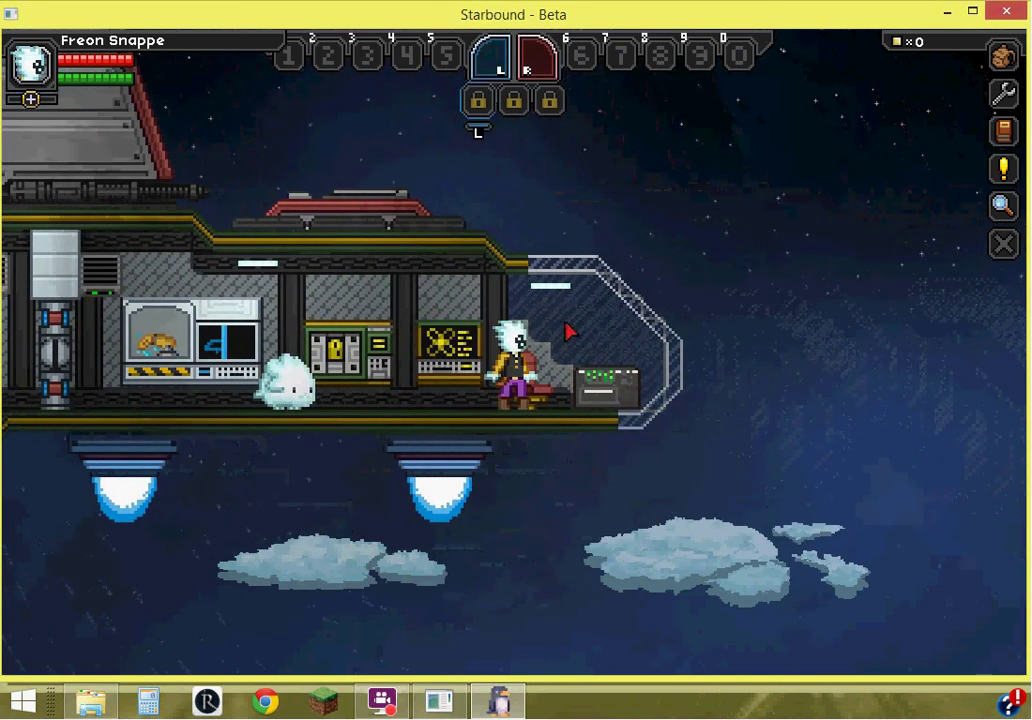
Consult the ship's S.A.I.L. computer and issue the Enable Matter Manipulator command, then leave its interface.
{"action": "key", "text": "e"}
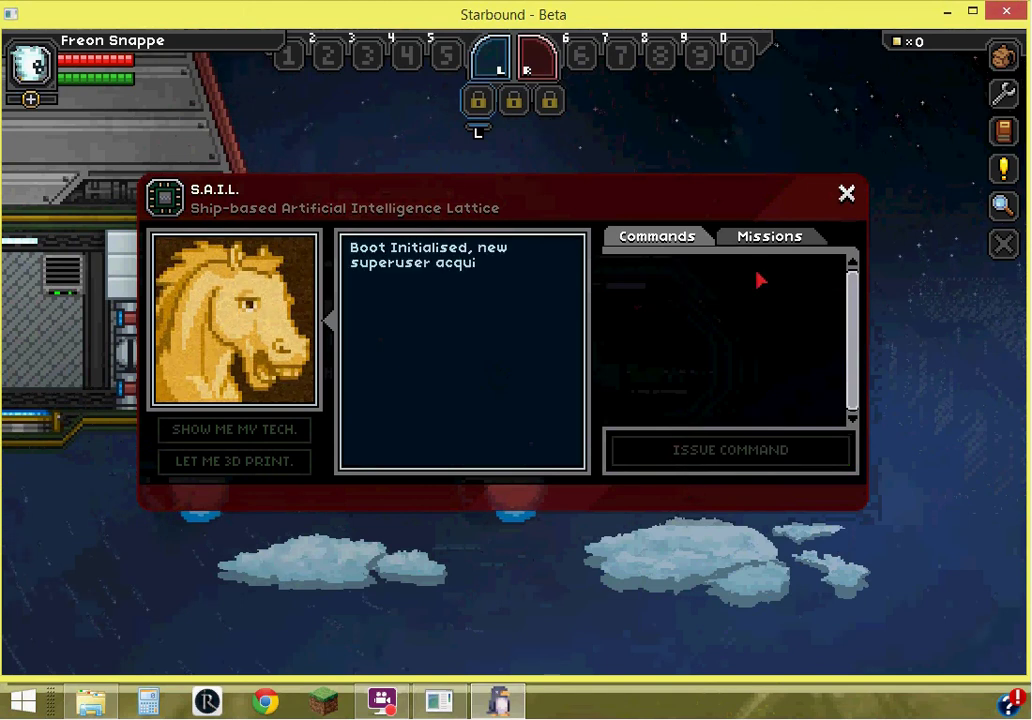
{"action": "left_click", "coordinate": [842, 190]}
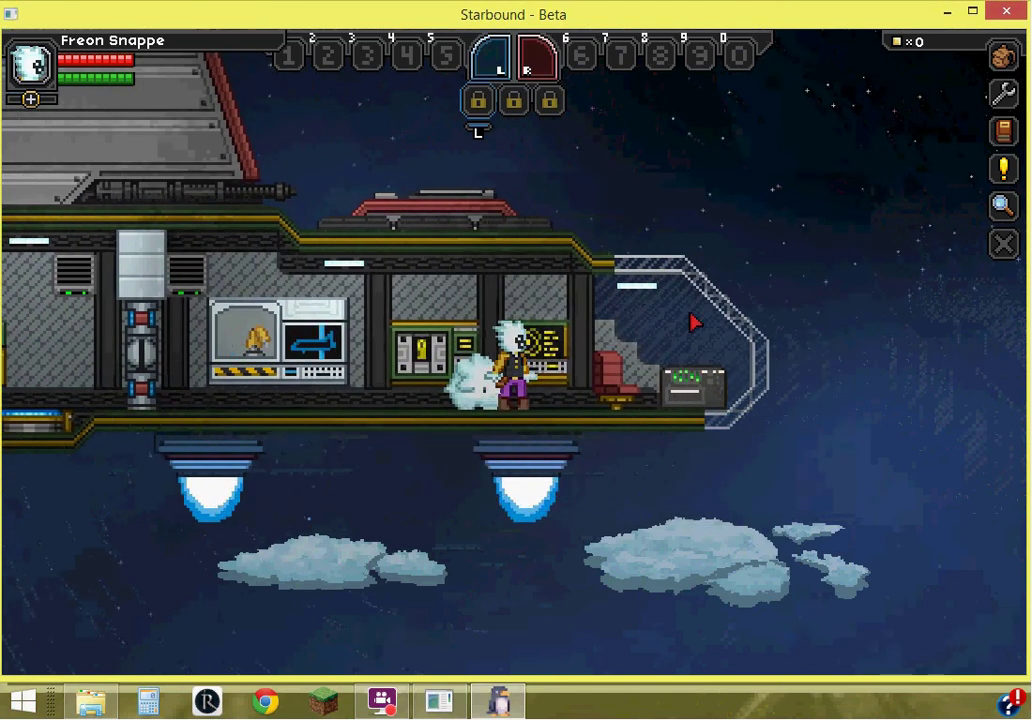
{"action": "left_click", "coordinate": [541, 363]}
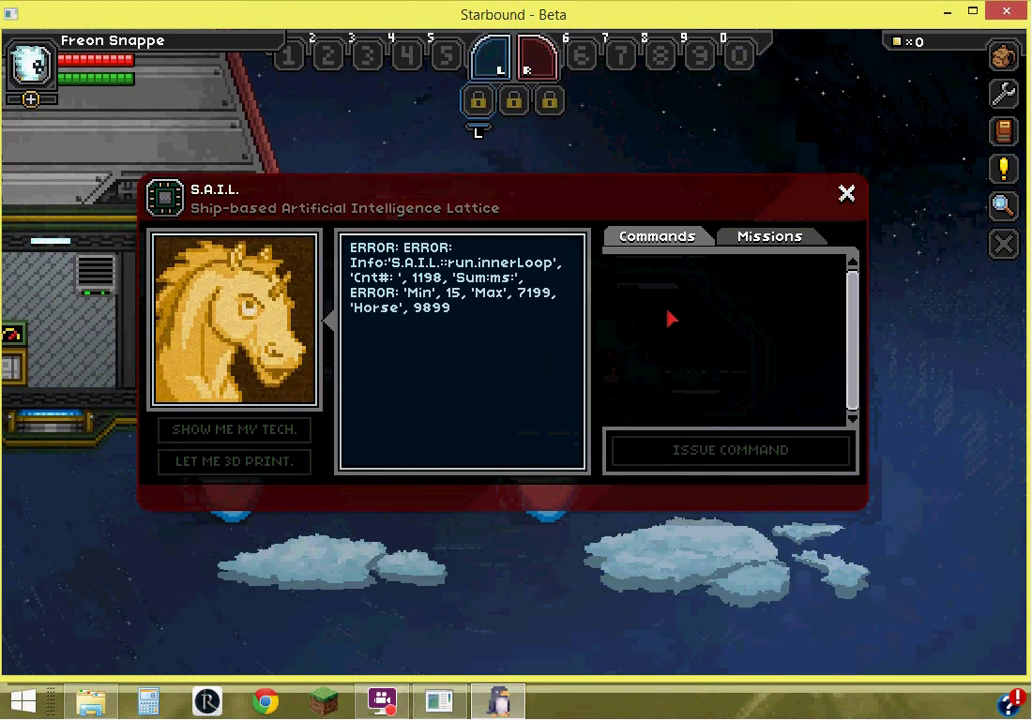
{"action": "left_click", "coordinate": [700, 285]}
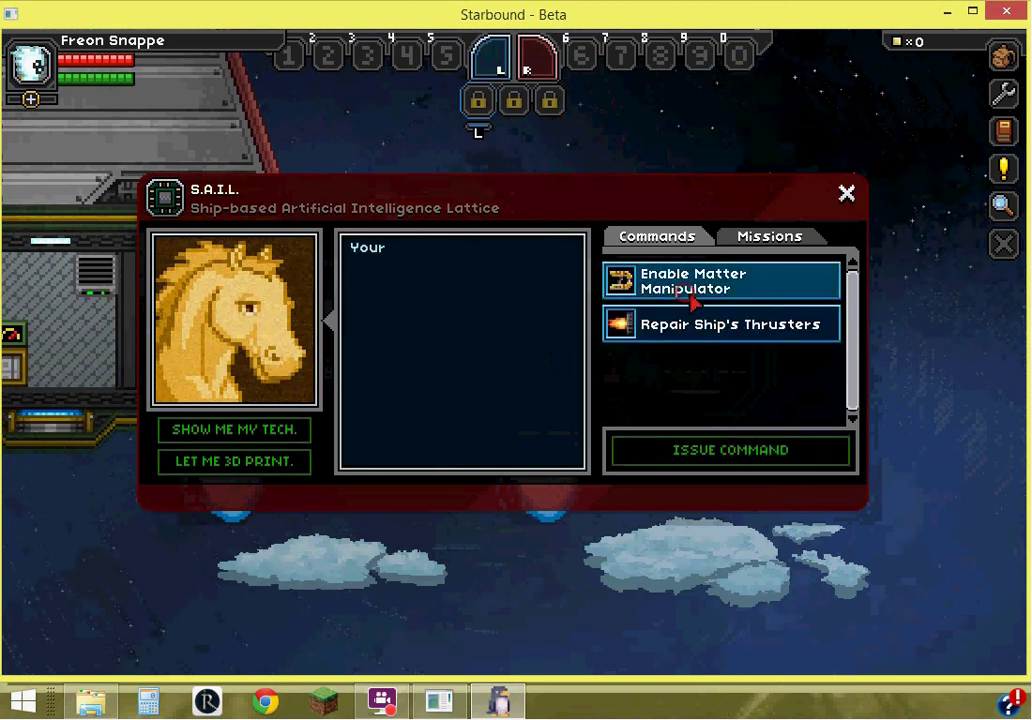
{"action": "left_click", "coordinate": [728, 449]}
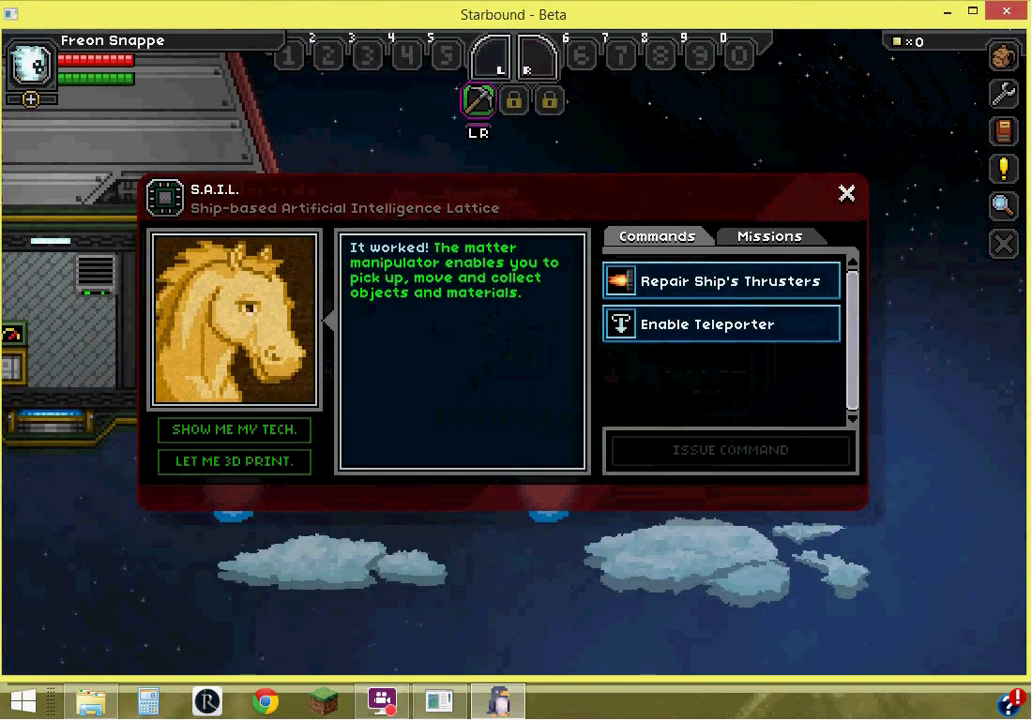
{"action": "left_click", "coordinate": [846, 194]}
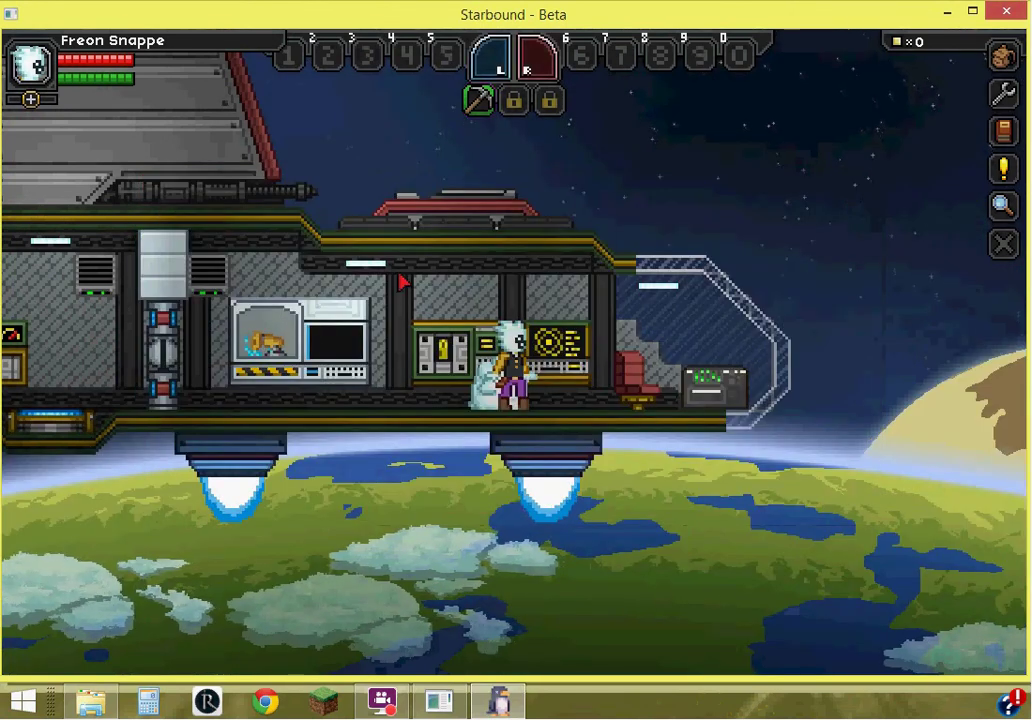
Break an opening in the ship's roof above the storage locker with the matter manipulator and jump out through it.
{"action": "mouse_move", "coordinate": [504, 250]}
{"action": "left_mouse_down"}
{"action": "mouse_move", "coordinate": [519, 247]}
{"action": "mouse_move", "coordinate": [473, 241]}
{"action": "mouse_move", "coordinate": [535, 228]}
{"action": "mouse_move", "coordinate": [514, 214]}
{"action": "mouse_move", "coordinate": [447, 260]}
{"action": "mouse_move", "coordinate": [677, 282]}
{"action": "mouse_move", "coordinate": [576, 294]}
{"action": "mouse_move", "coordinate": [583, 251]}
{"action": "mouse_move", "coordinate": [479, 278]}
{"action": "mouse_move", "coordinate": [490, 261]}
{"action": "mouse_move", "coordinate": [528, 252]}
{"action": "mouse_move", "coordinate": [546, 327]}
{"action": "mouse_move", "coordinate": [535, 329]}
{"action": "mouse_move", "coordinate": [556, 344]}
{"action": "left_mouse_up"}
{"action": "key", "text": "a"}
{"action": "key", "text": "a"}
{"action": "key", "text": "d"}
{"action": "key", "text": "a"}
{"action": "key", "text": "space"}
{"action": "key", "text": "d"}
{"action": "key", "text": "a"}
{"action": "key", "text": "space"}
{"action": "key", "text": "d"}
{"action": "key", "text": "a"}
{"action": "key", "text": "space"}
{"action": "key", "text": "d"}
{"action": "key", "text": "space"}
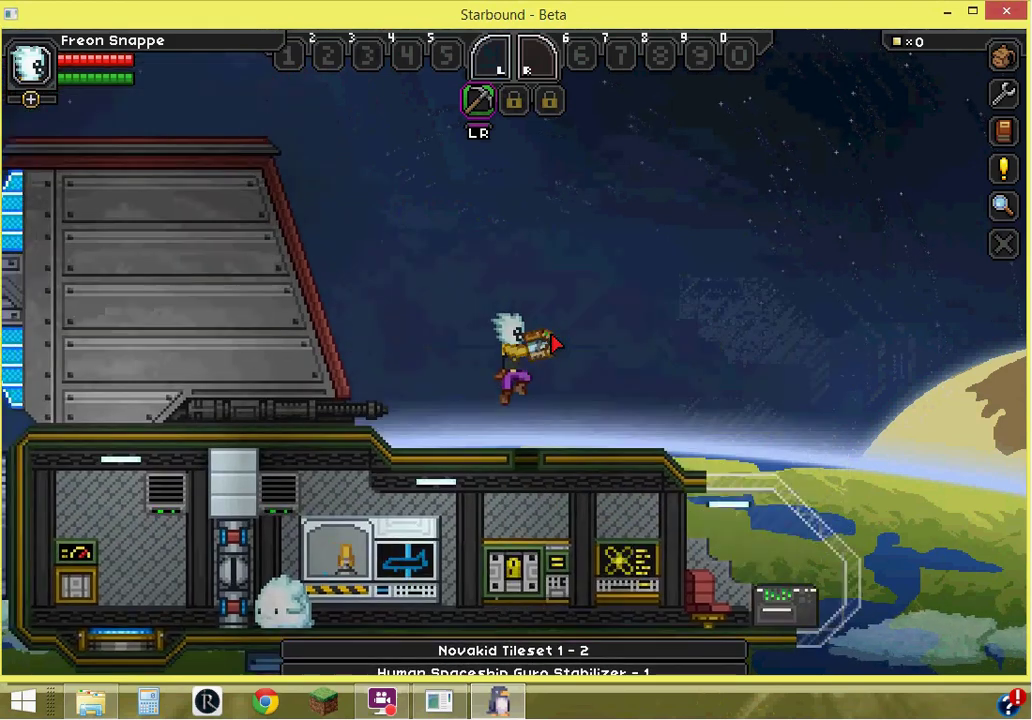
Jump around above the ship's hull and drop the character back inside through the roof opening.
{"action": "key", "text": "a"}
{"action": "scroll", "coordinate": [744, 392], "scroll_direction": "down", "scroll_amount": 4}
{"action": "key", "text": "d"}
{"action": "key", "text": "space"}
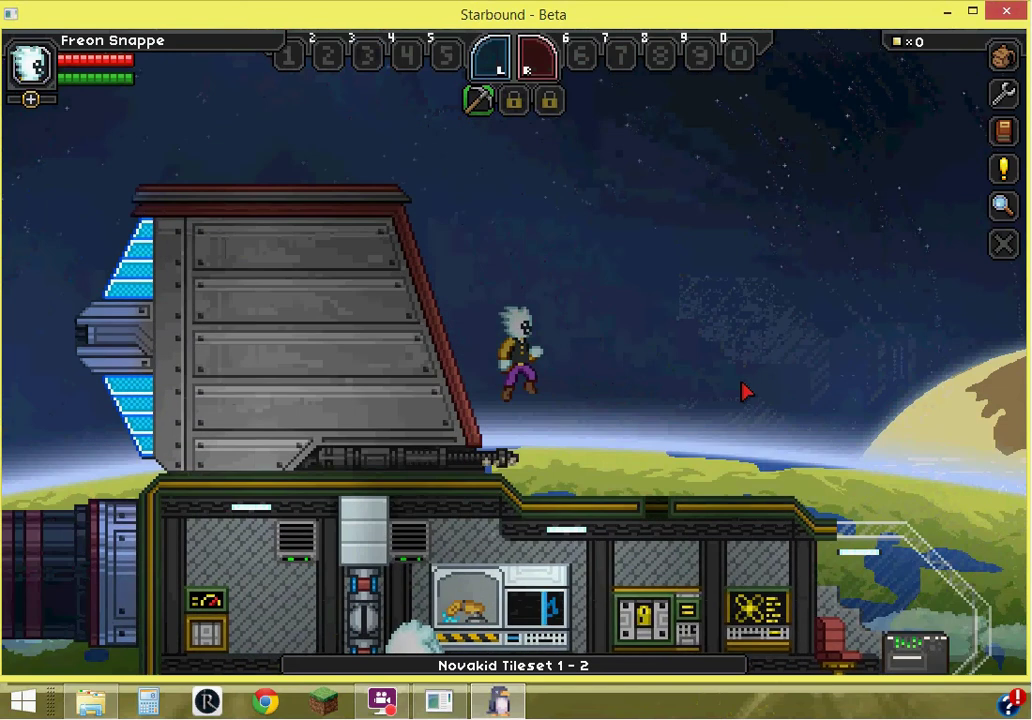
{"action": "key", "text": "a"}
{"action": "key", "text": "s"}
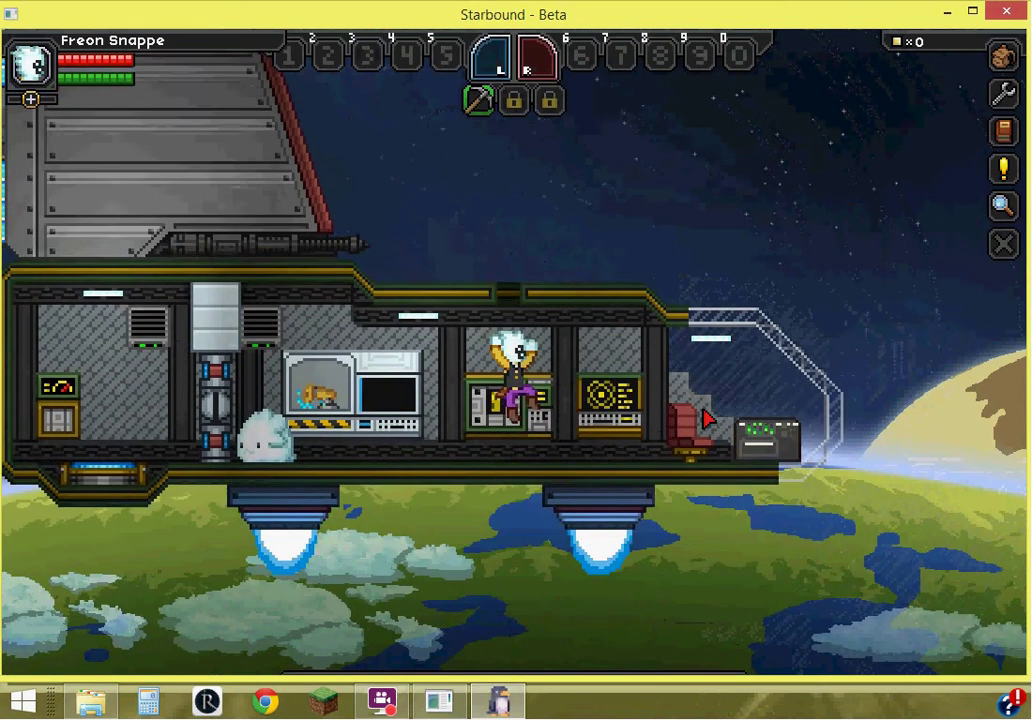